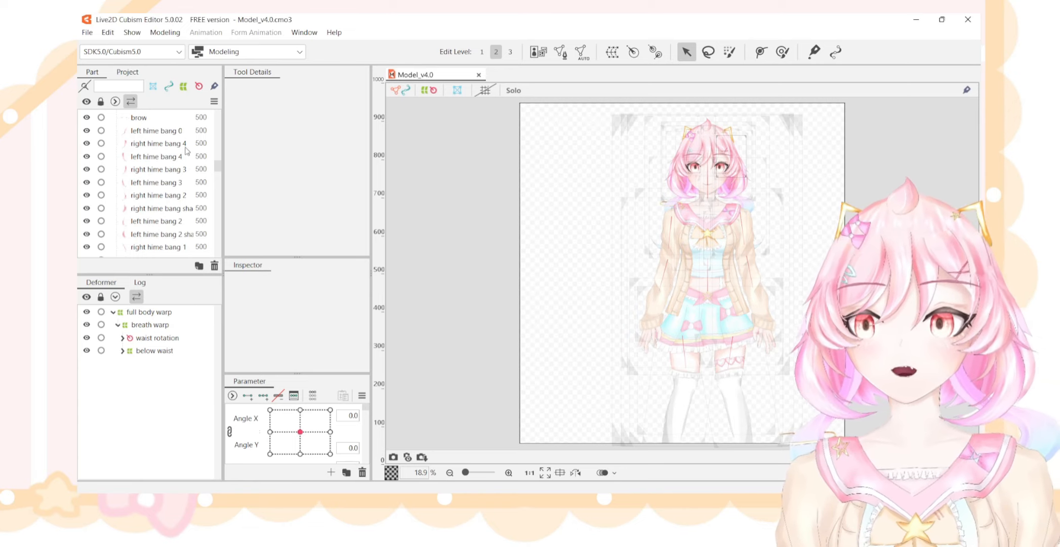
Look through the model's part list, from the deformers and hime bangs down to the eyes, bows and sweater parts.
scroll(152, 203, up, 2)
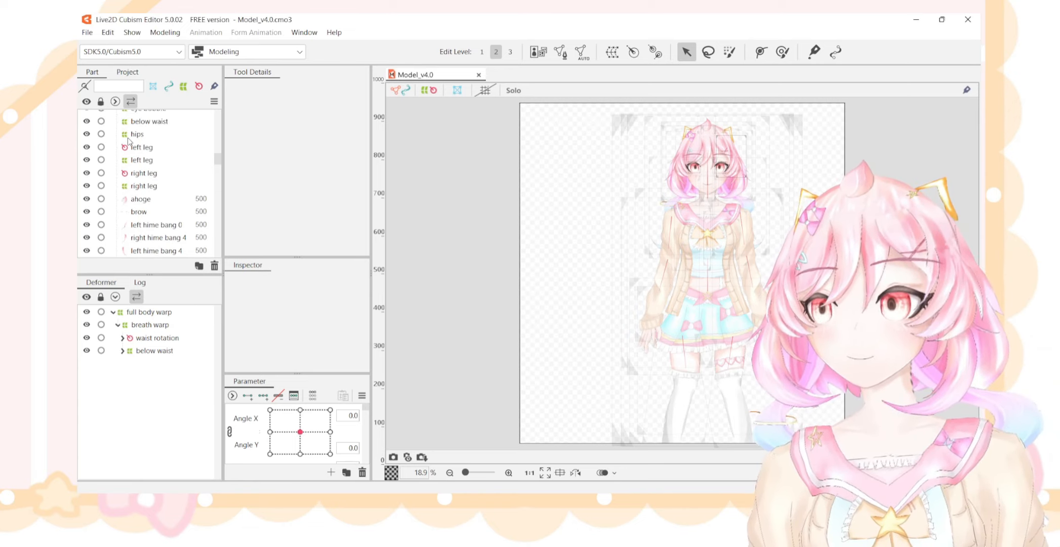
scroll(137, 162, down, 2)
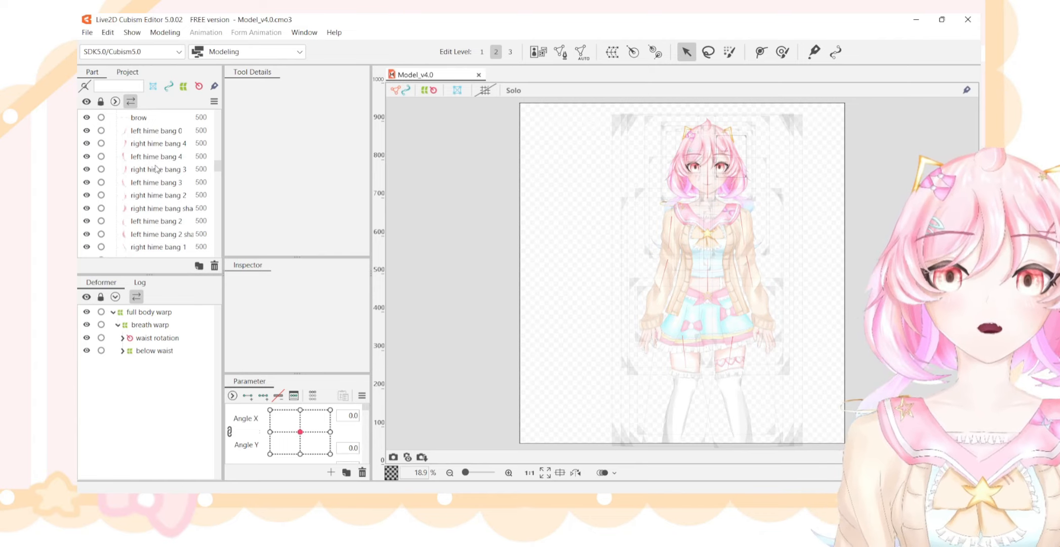
scroll(185, 138, down, 3)
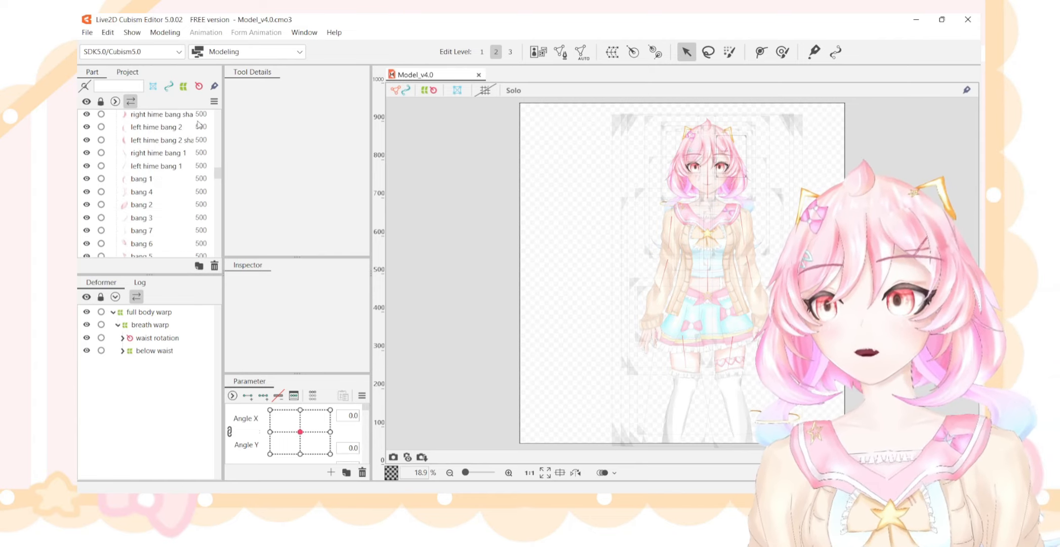
scroll(193, 144, down, 3)
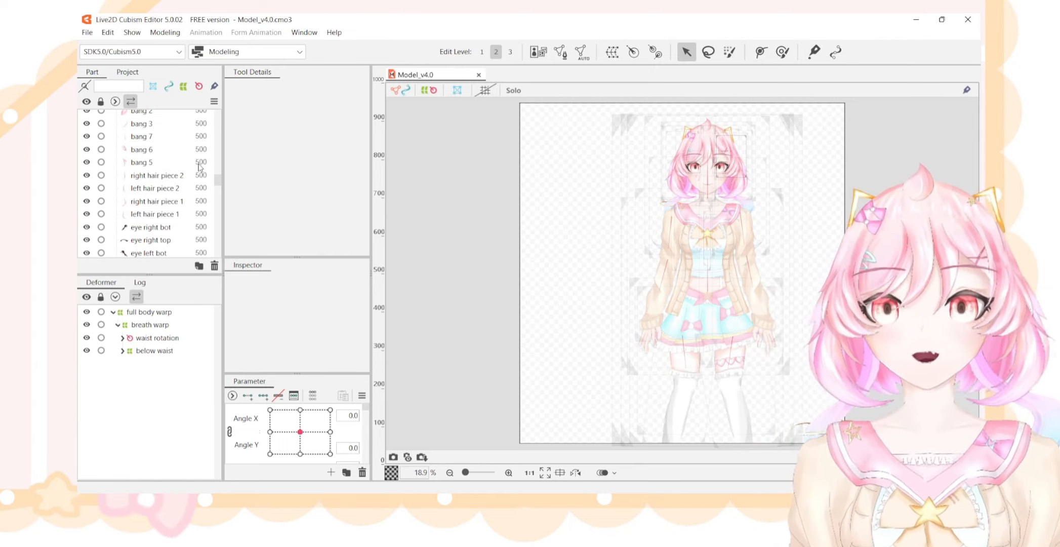
scroll(195, 167, down, 3)
scroll(191, 166, down, 10)
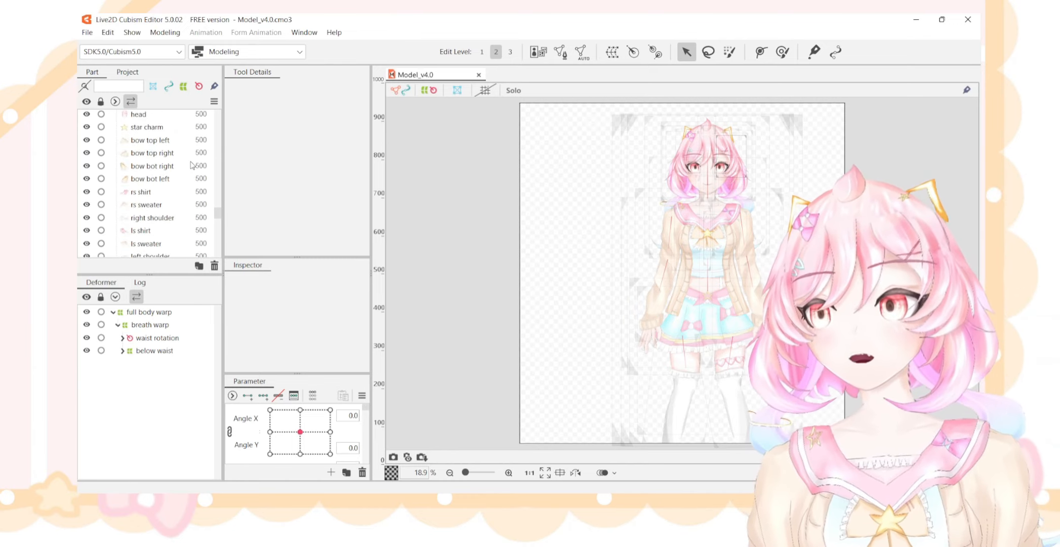
scroll(162, 218, up, 15)
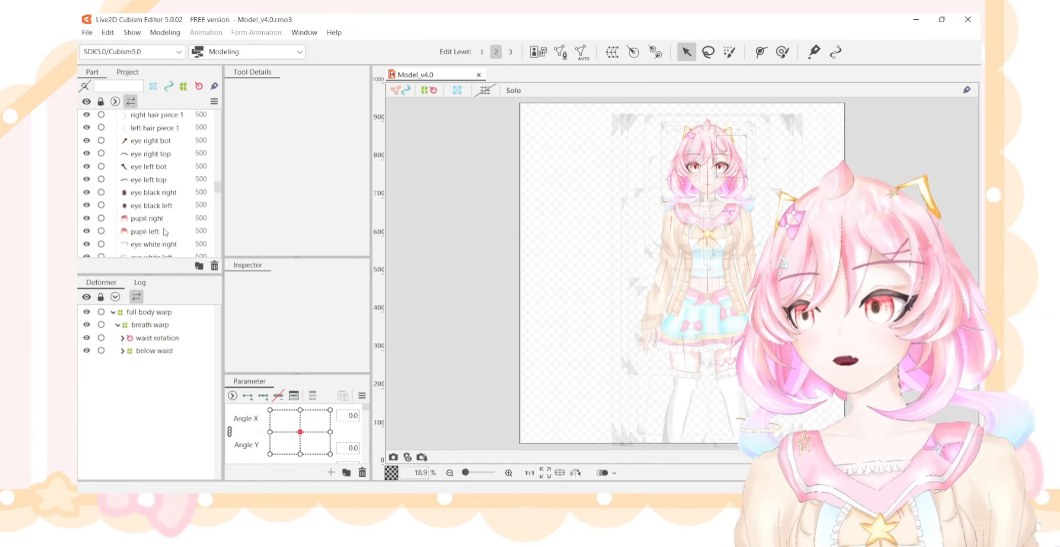
scroll(151, 175, down, 4)
scroll(152, 183, down, 4)
scroll(152, 185, up, 2)
scroll(151, 186, up, 2)
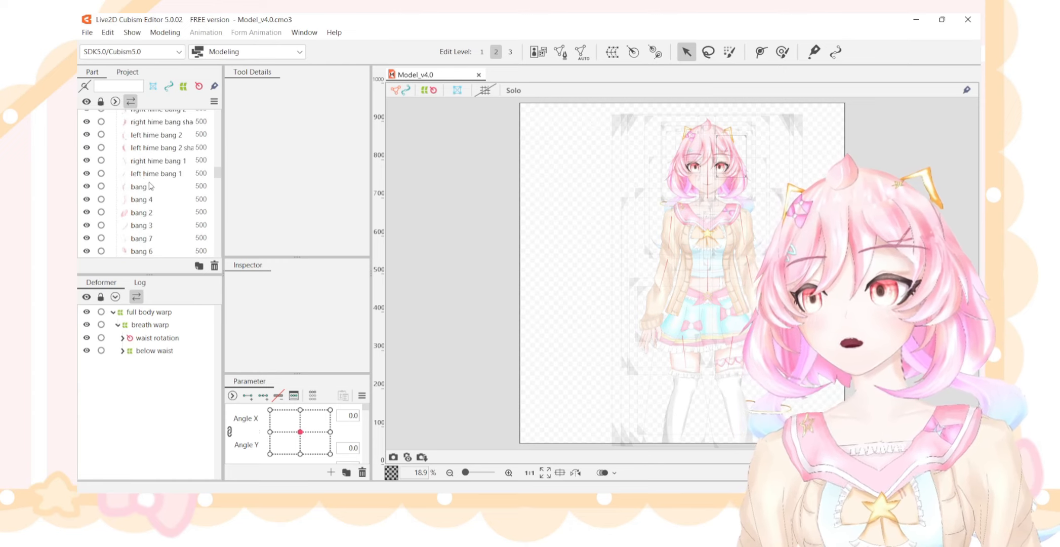
scroll(150, 186, up, 3)
scroll(150, 180, up, 3)
scroll(150, 175, down, 3)
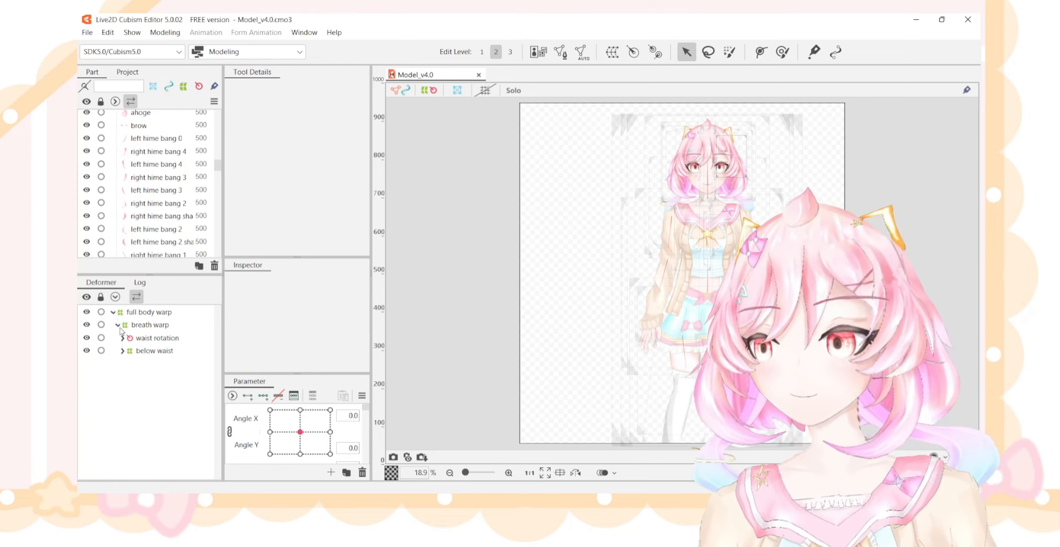
Select the breath warp deformer, examine its grid around the full body at close and full view, and clear the selection.
click(119, 326)
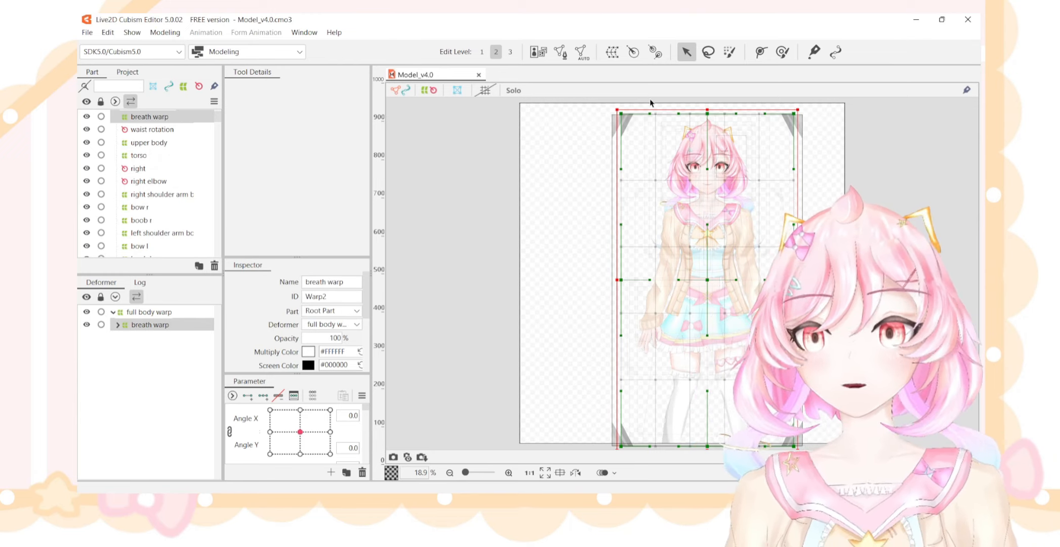
scroll(823, 169, up, 3)
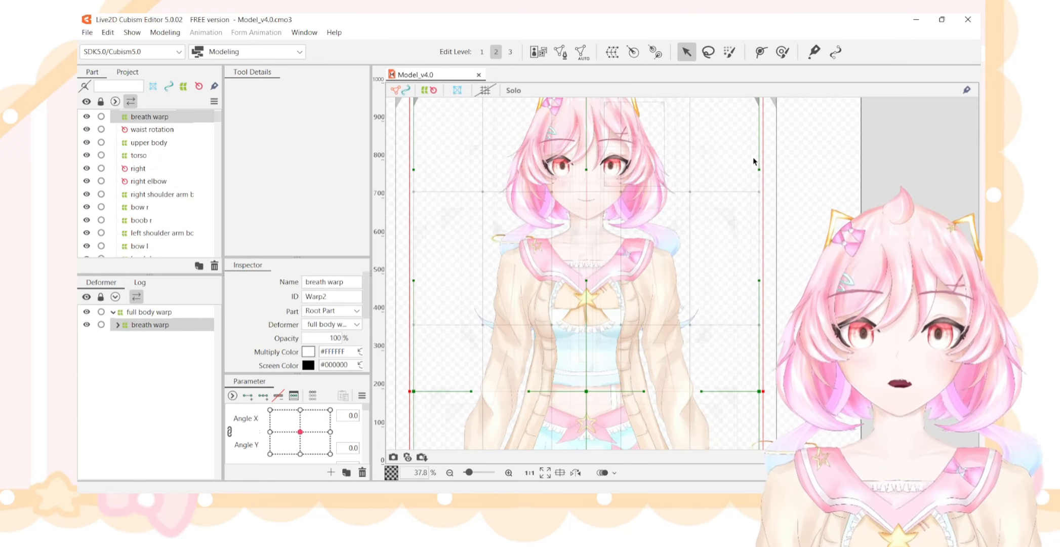
scroll(671, 134, down, 3)
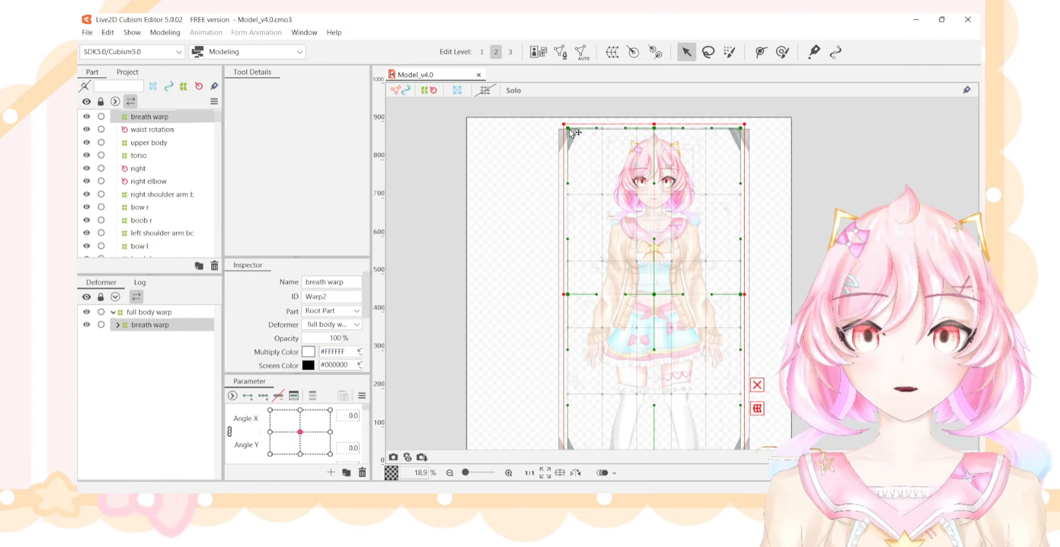
mouse_move(571, 132)
mouse_down()
mouse_move(633, 188)
mouse_move(428, 152)
mouse_move(563, 154)
mouse_move(521, 159)
mouse_move(555, 132)
mouse_move(501, 137)
mouse_move(532, 144)
mouse_move(567, 132)
mouse_move(563, 123)
mouse_up()
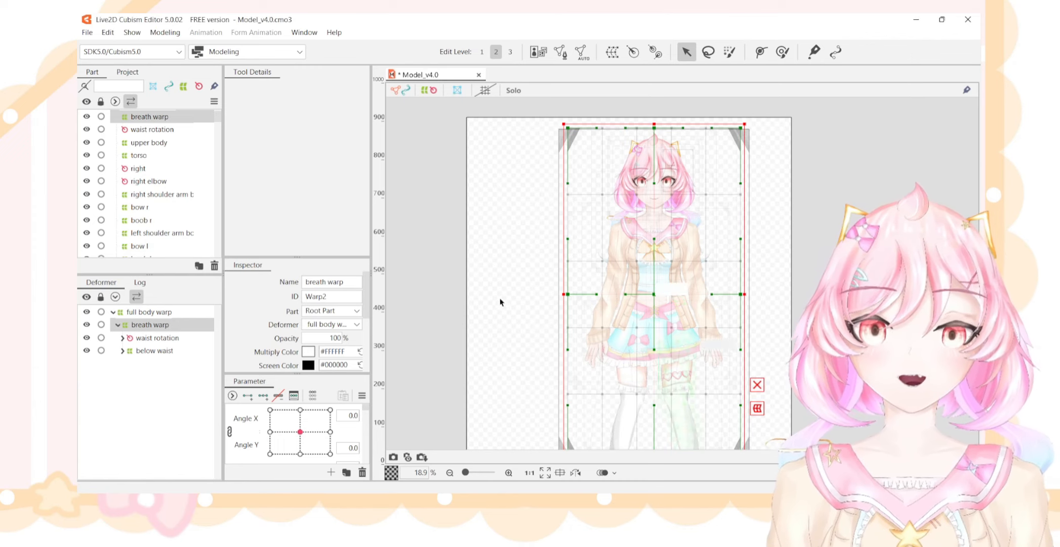
click(487, 161)
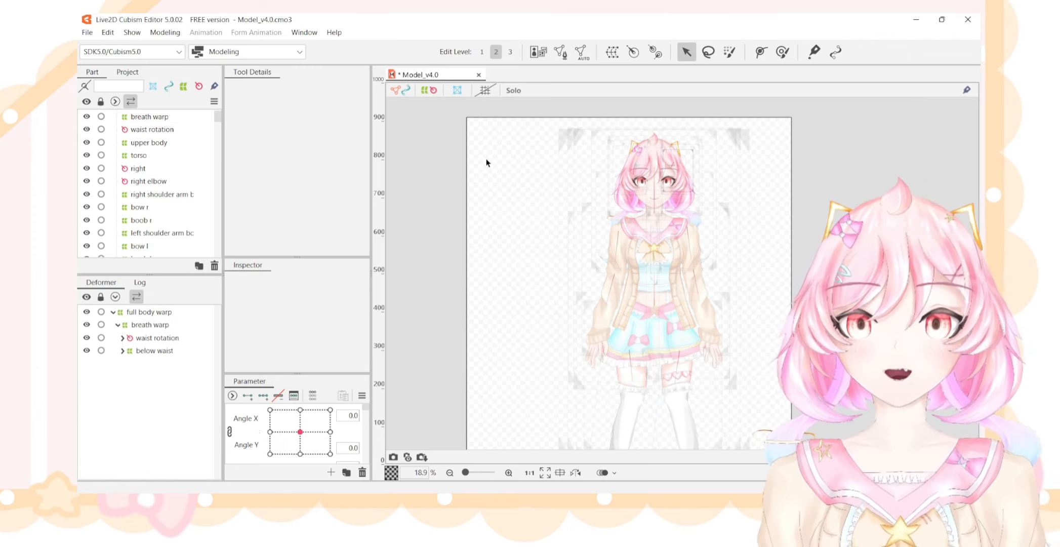
click(613, 51)
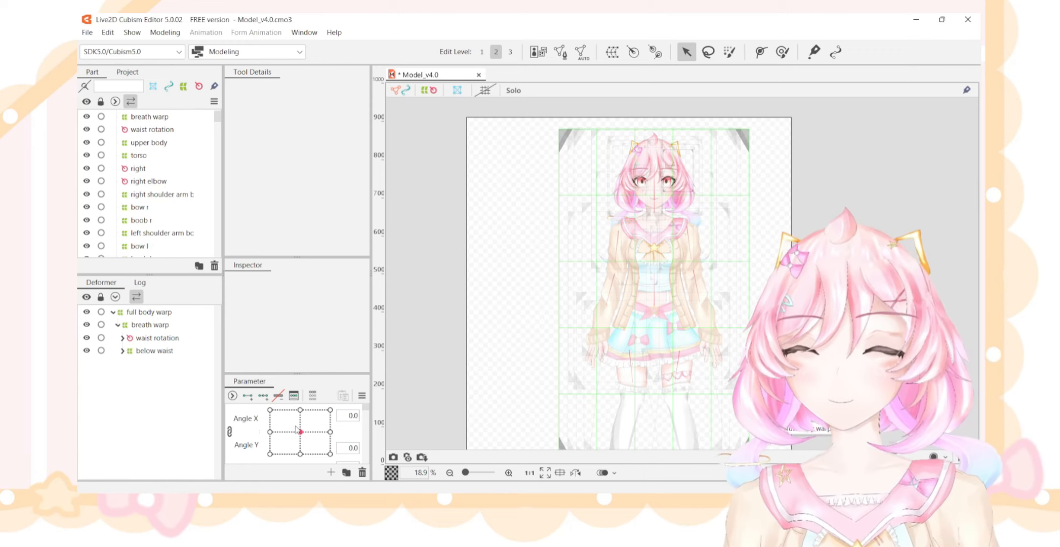
Enlarge the parameter list and look through it from Angle X/Y down to the hair and eye entries.
drag(285, 374, 285, 286)
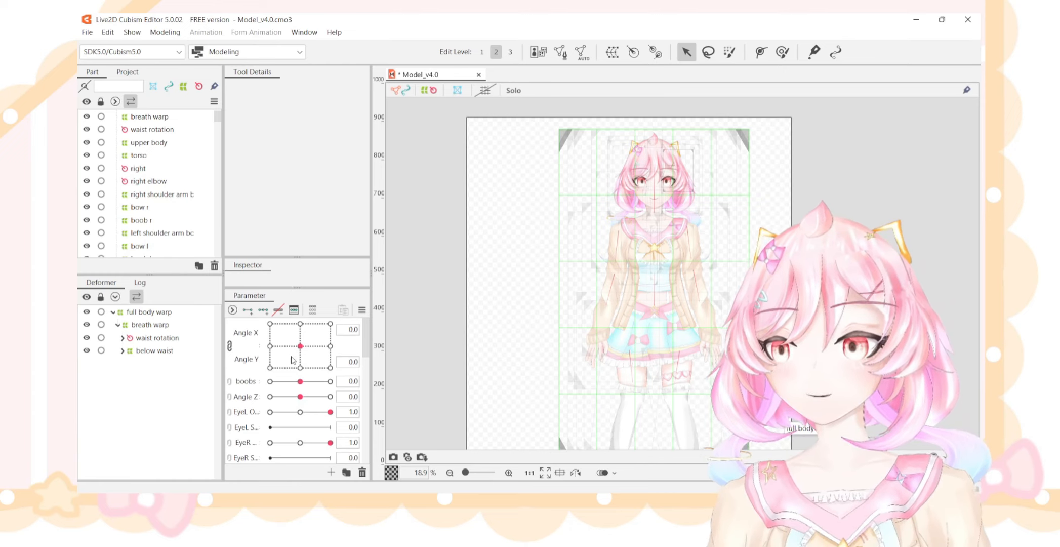
scroll(292, 360, down, 6)
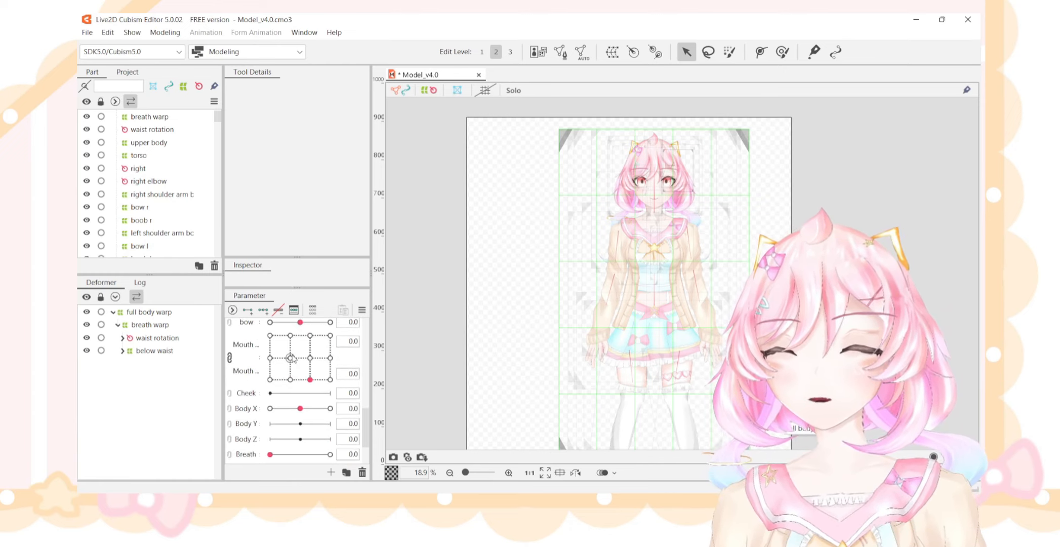
scroll(292, 357, down, 3)
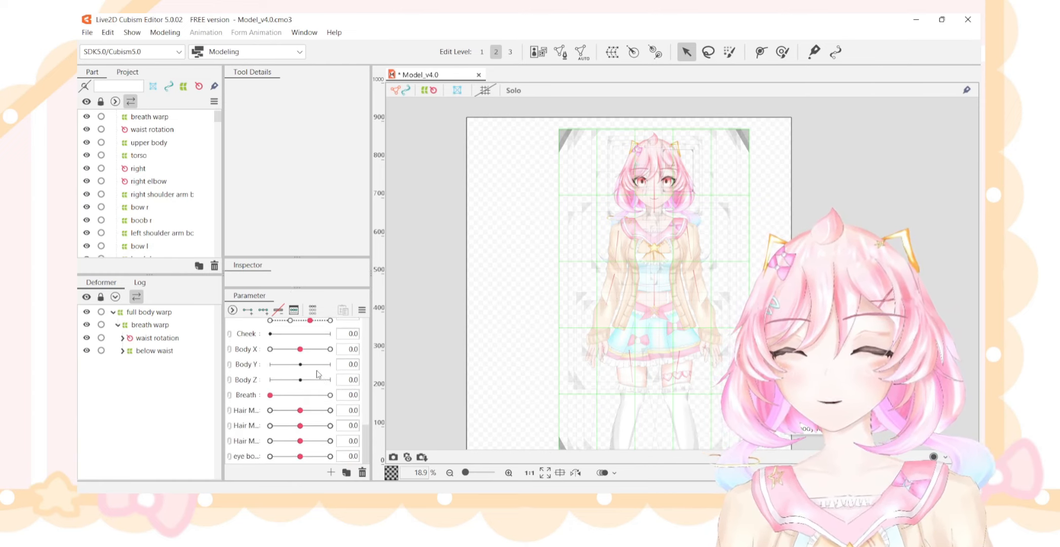
scroll(317, 374, up, 9)
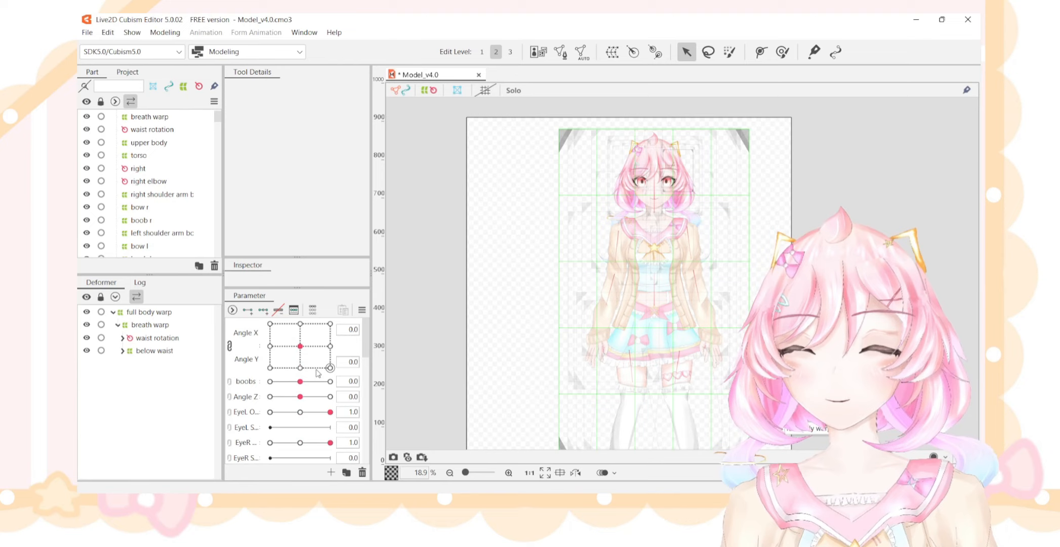
Try out the combined Angle X/Y and the boobs parameter, leaving them at 0.0.
click(300, 346)
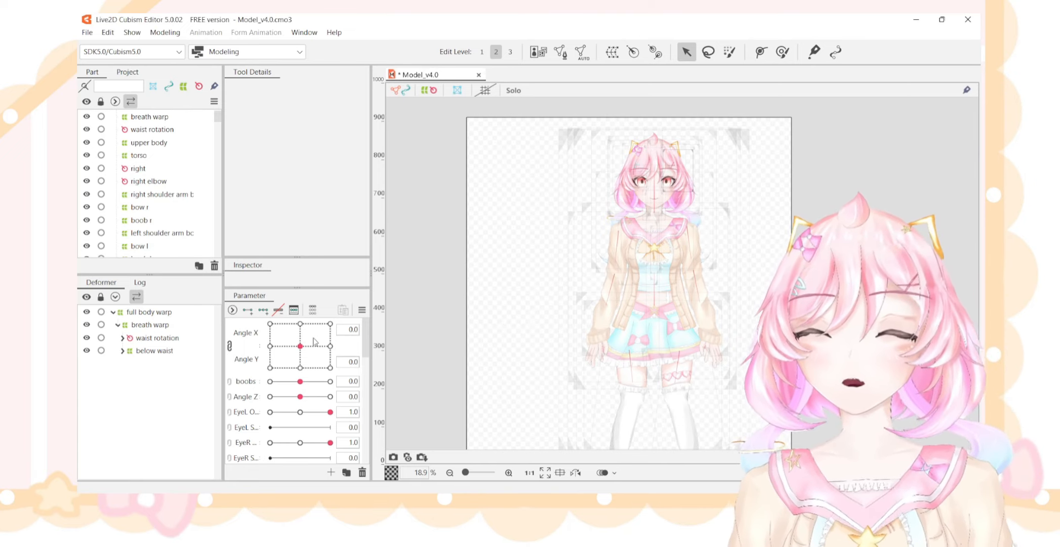
mouse_move(301, 346)
mouse_down()
mouse_move(213, 369)
mouse_move(226, 405)
mouse_move(230, 363)
mouse_move(304, 349)
mouse_up()
scroll(306, 390, down, 2)
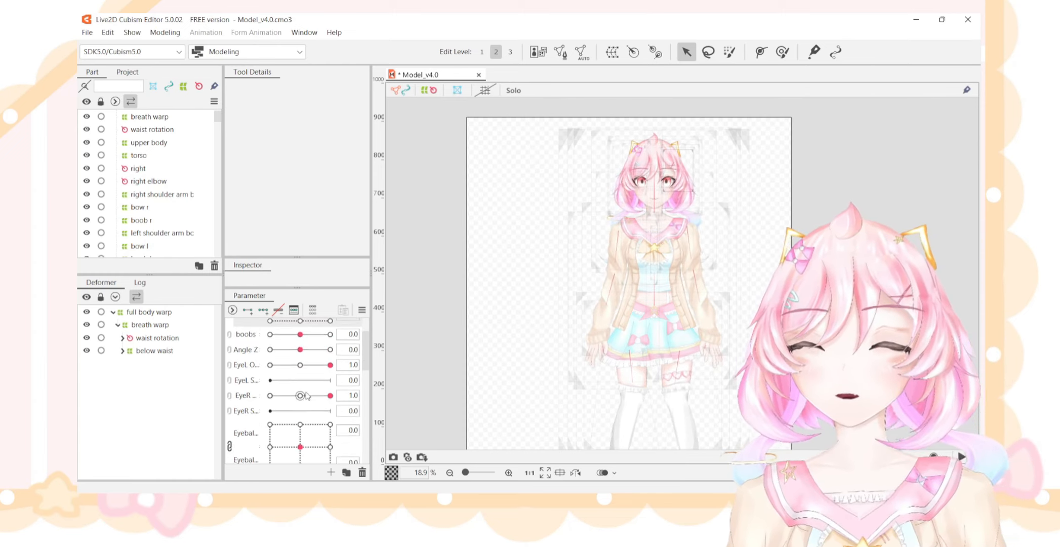
scroll(305, 395, up, 2)
mouse_move(302, 384)
mouse_down()
mouse_move(332, 389)
mouse_move(265, 389)
mouse_move(307, 391)
mouse_move(300, 383)
mouse_up()
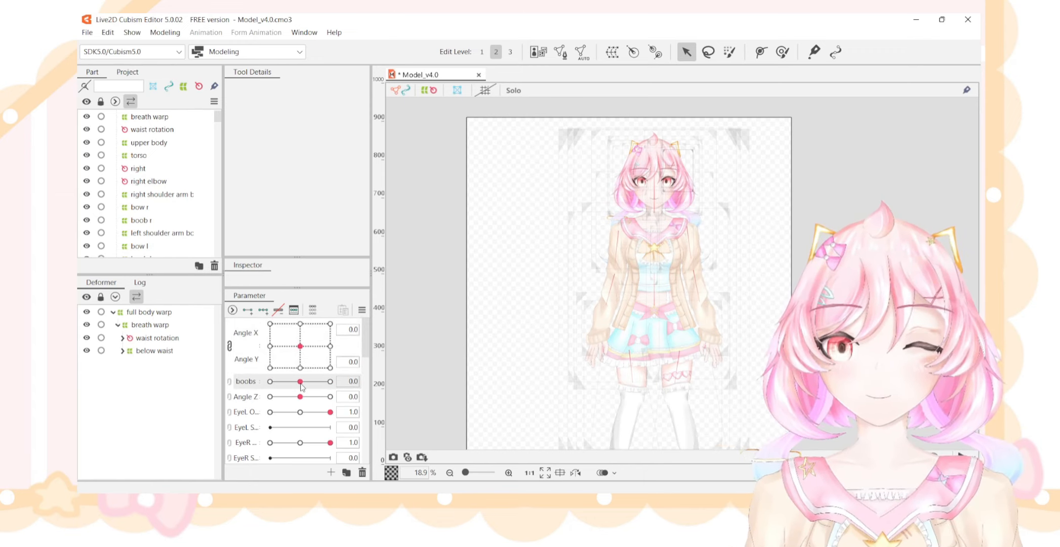
Review the remaining parameters from the eyeballs and brows down to hair movement, and dismiss the information dialog.
scroll(330, 396, down, 3)
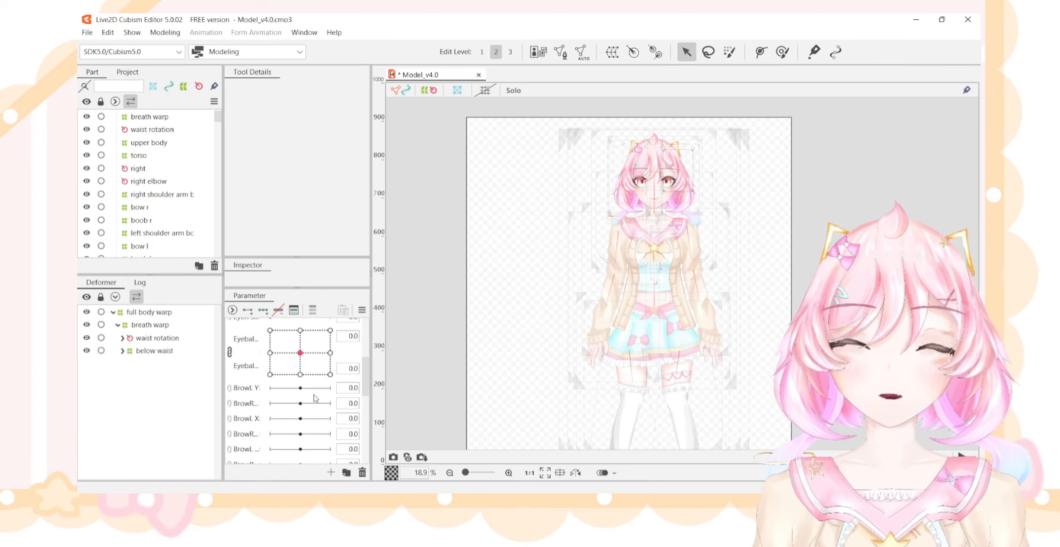
scroll(315, 396, down, 3)
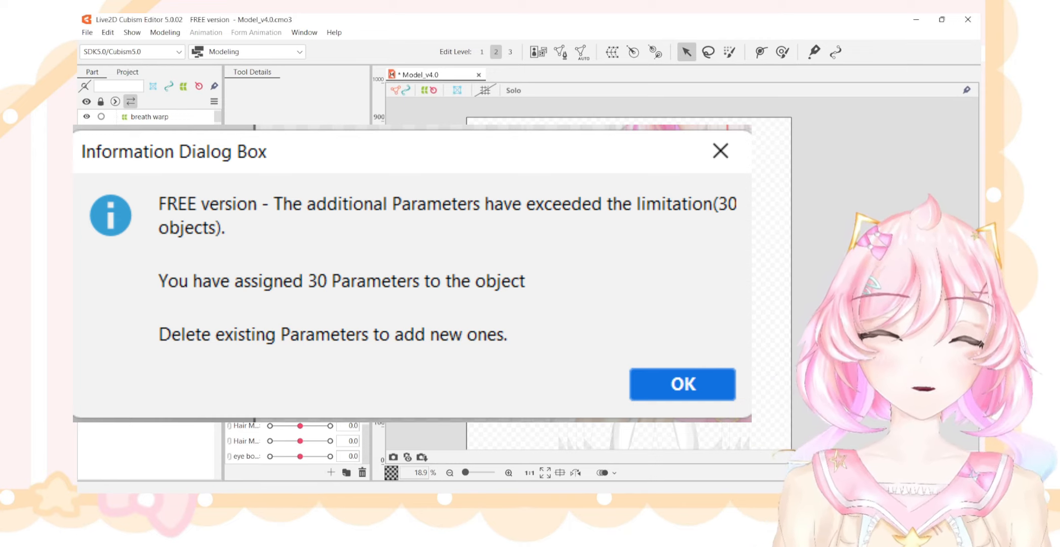
key(Return)
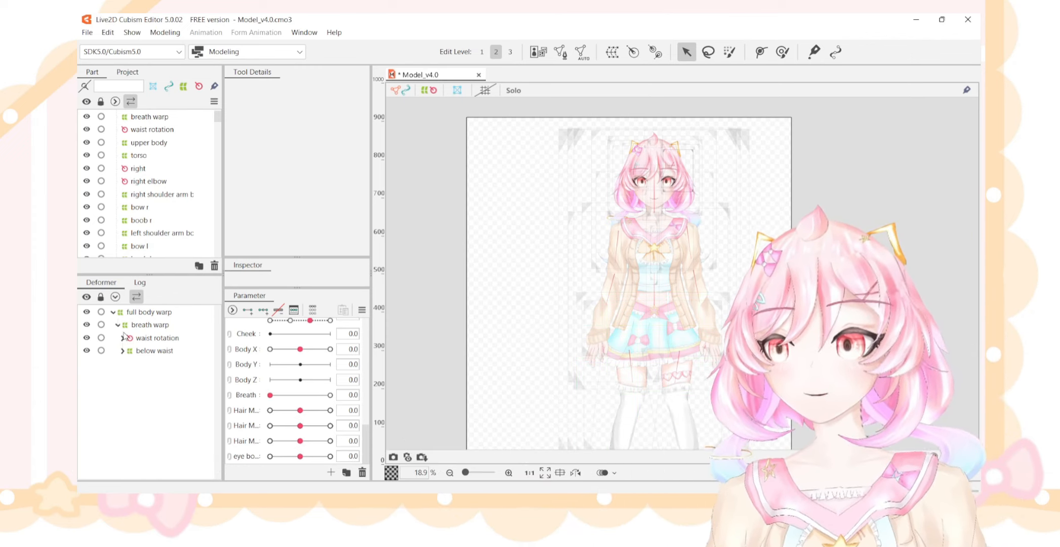
Select the waist rotation and neck deformers in turn and check which parameters hold their keyforms.
click(153, 339)
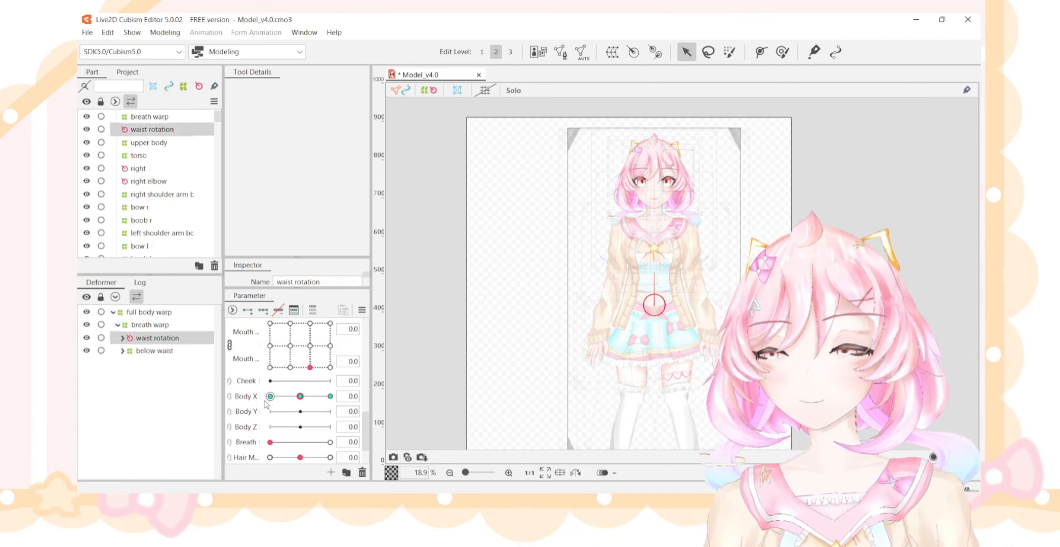
scroll(267, 402, up, 5)
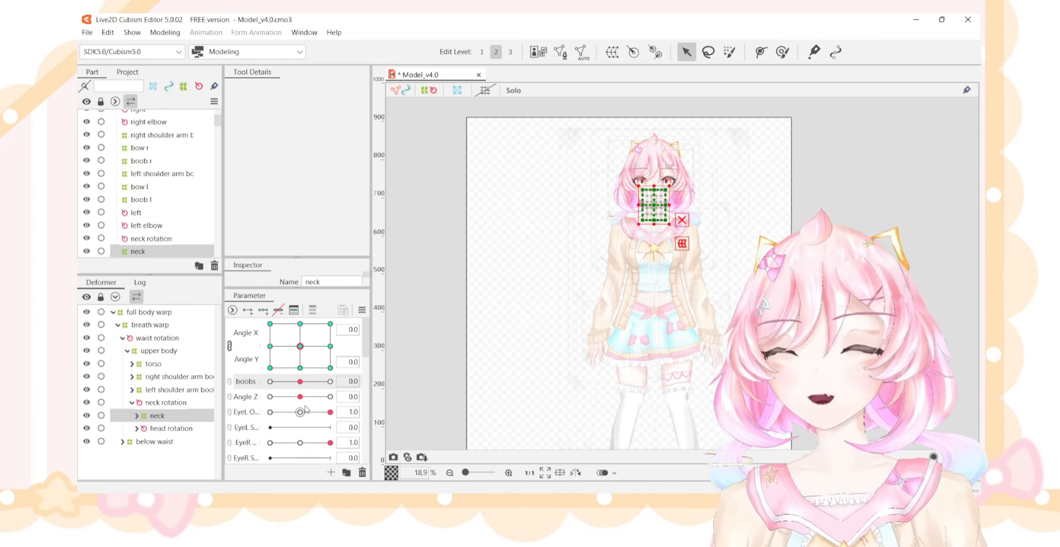
scroll(670, 181, up, 5)
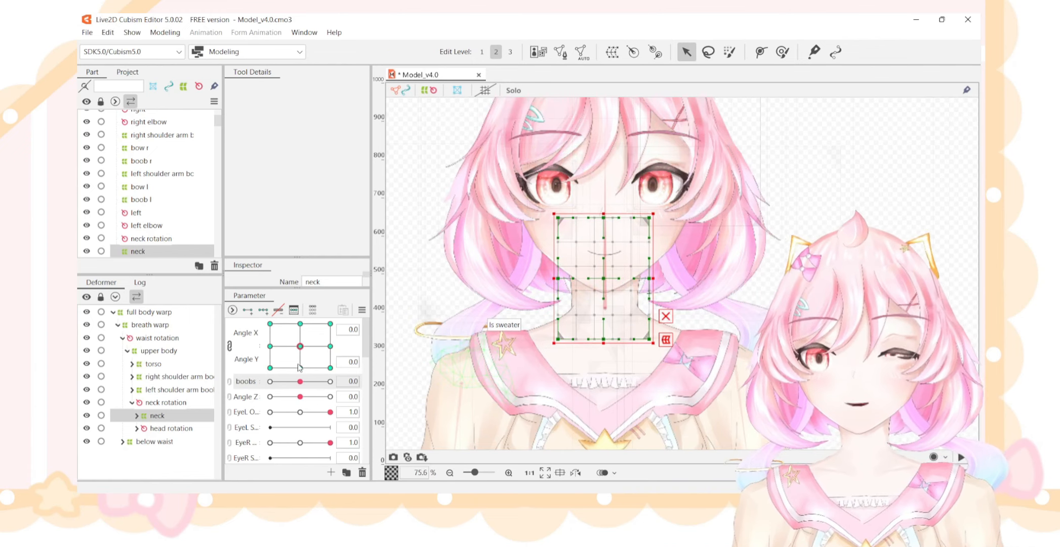
mouse_move(302, 346)
mouse_down()
mouse_move(256, 338)
mouse_move(301, 347)
mouse_up()
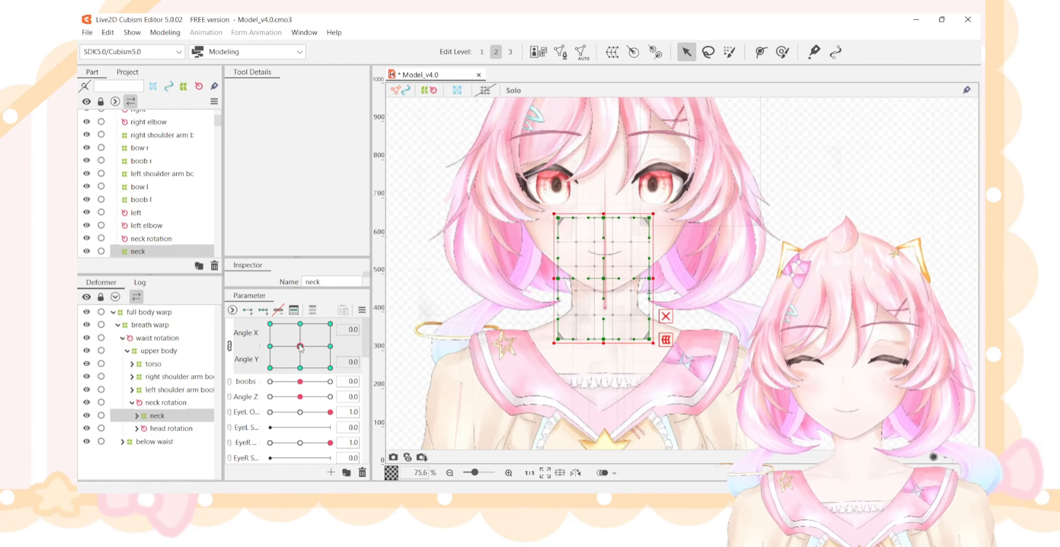
scroll(301, 349, down, 5)
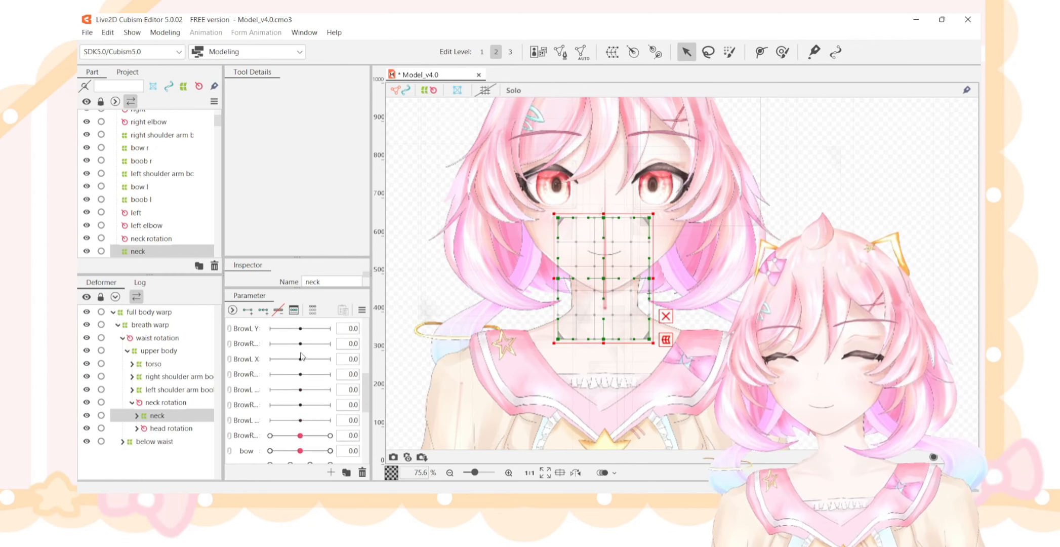
scroll(301, 356, up, 5)
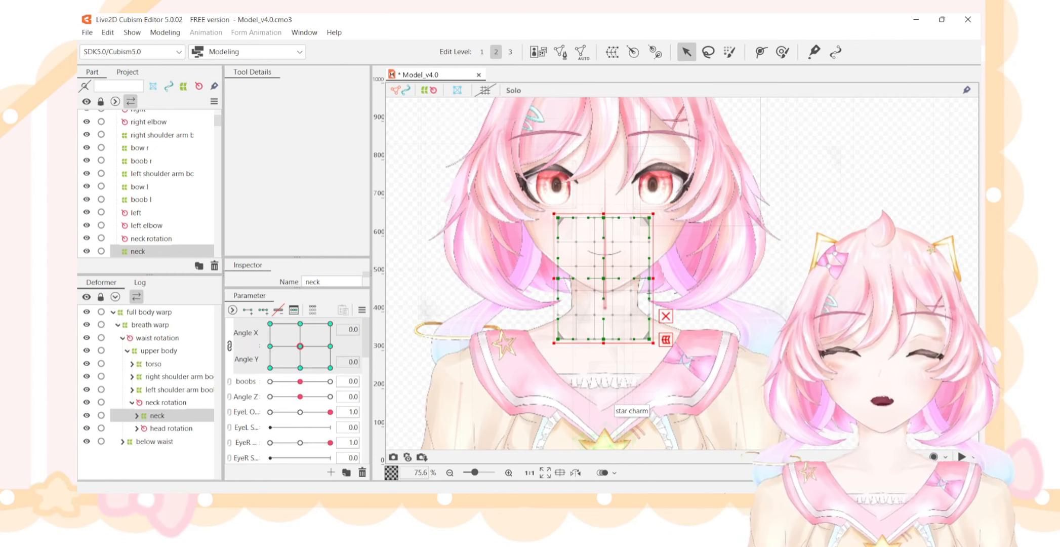
Split the combined Angle X and Angle Y parameters into separate sliders and link them again as one grid.
click(230, 345)
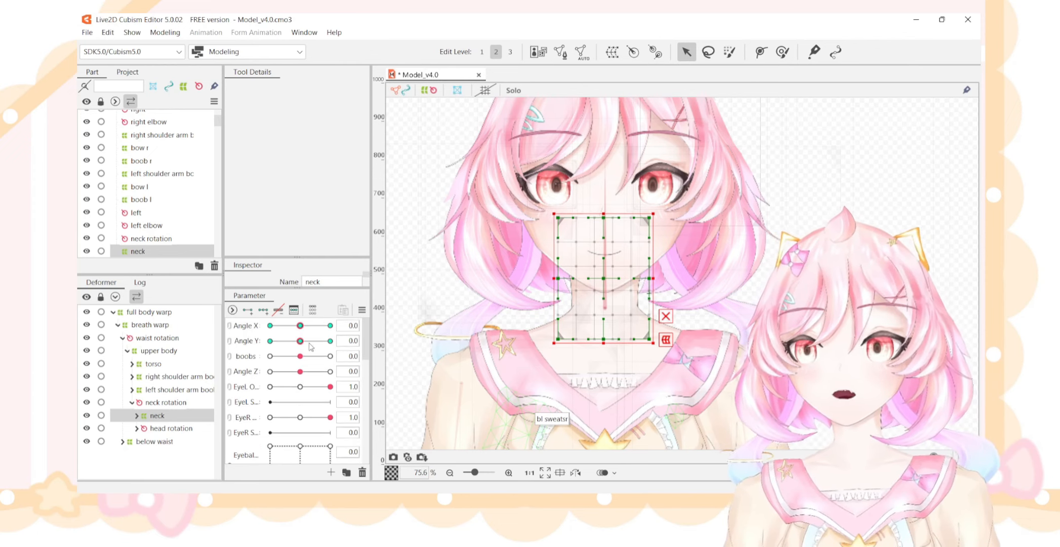
click(230, 327)
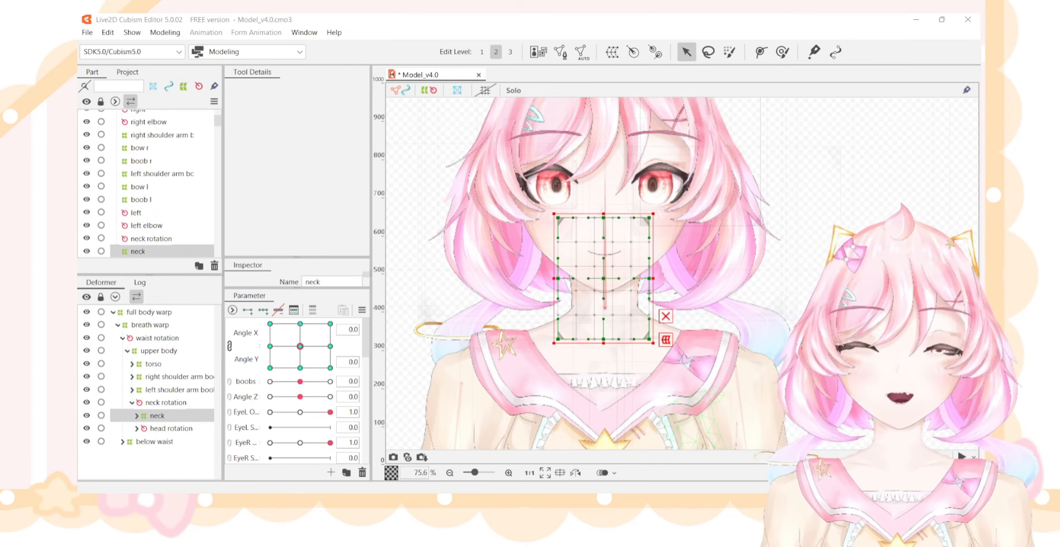
click(245, 385)
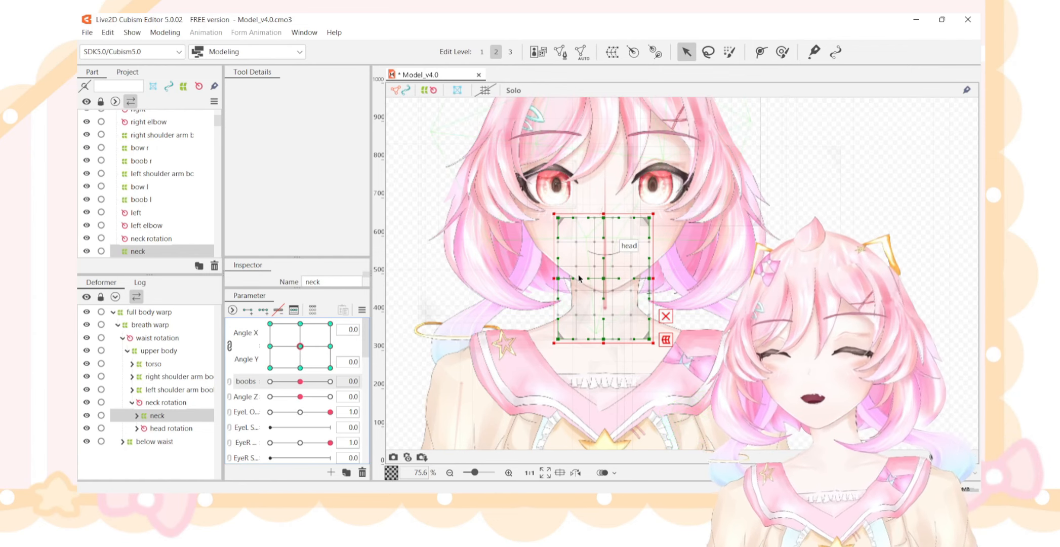
Deselect the neck deformer, open the texture atlas editor to examine the model's 2048 x 2048 layout, and close it.
scroll(580, 277, down, 2)
click(798, 220)
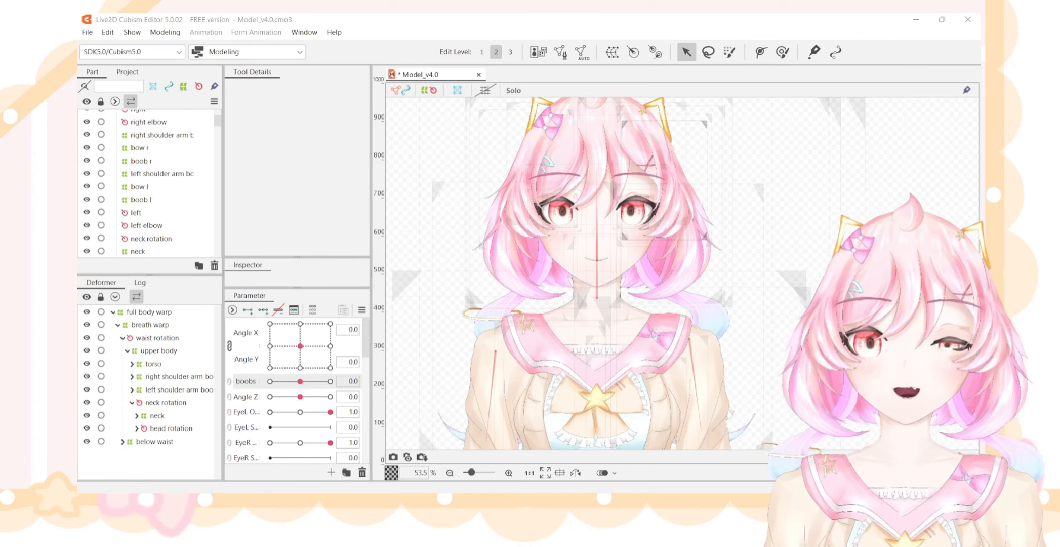
click(537, 53)
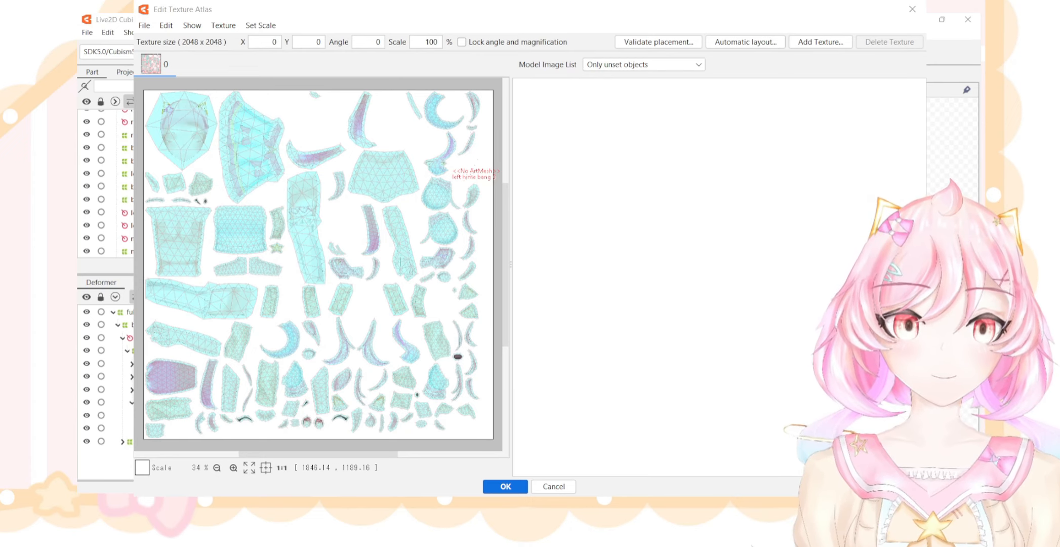
click(913, 10)
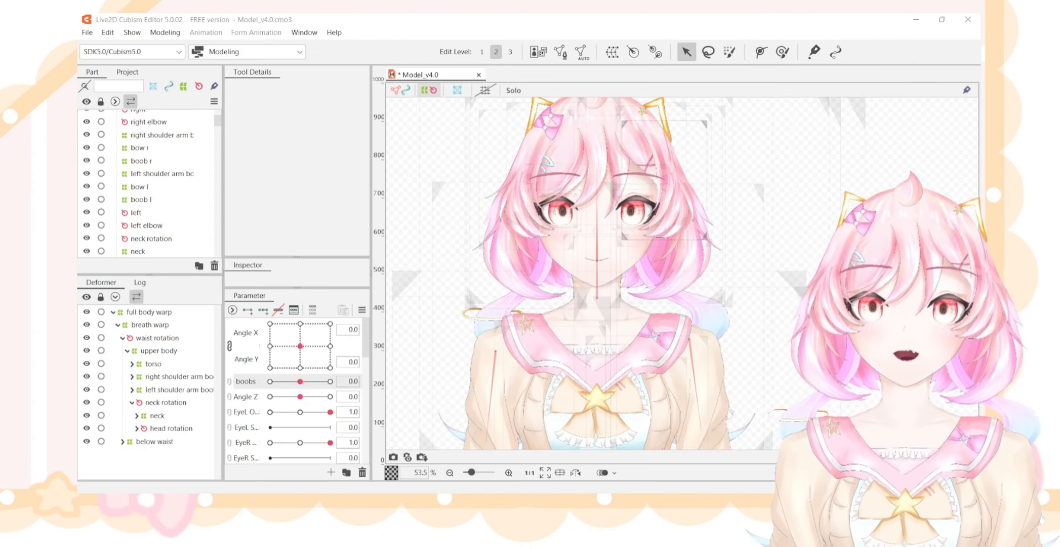